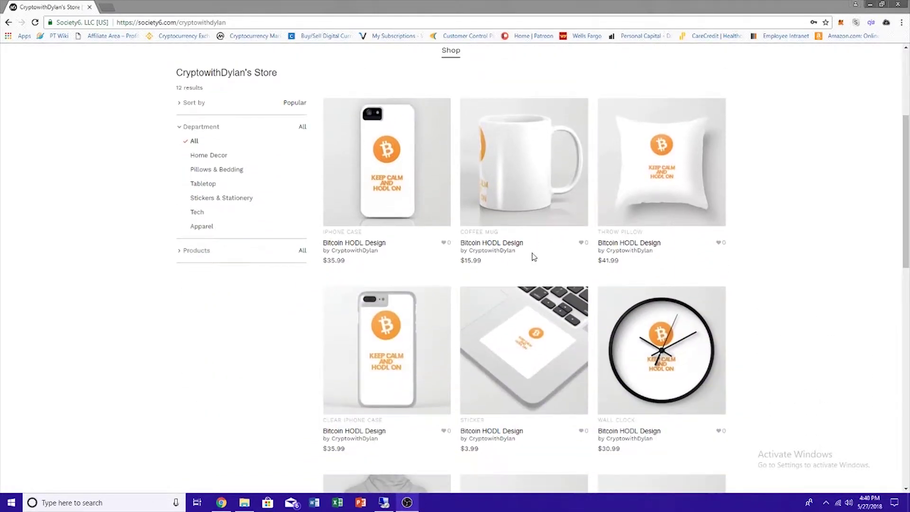
- Browse the Bitcoin HODL Design products listed in the CryptowithDylan store
{"action": "scroll", "coordinate": [534, 256], "scroll_direction": "down", "scroll_amount": 6}
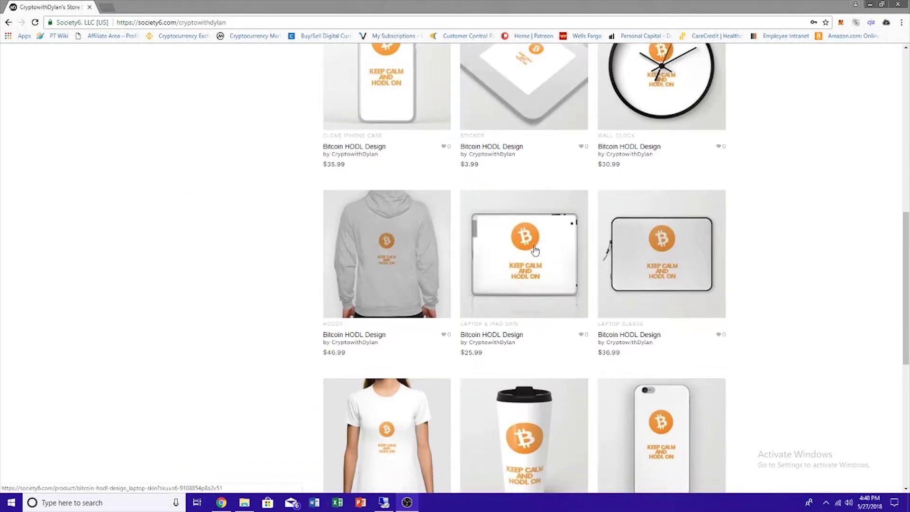
{"action": "scroll", "coordinate": [535, 250], "scroll_direction": "down", "scroll_amount": 4}
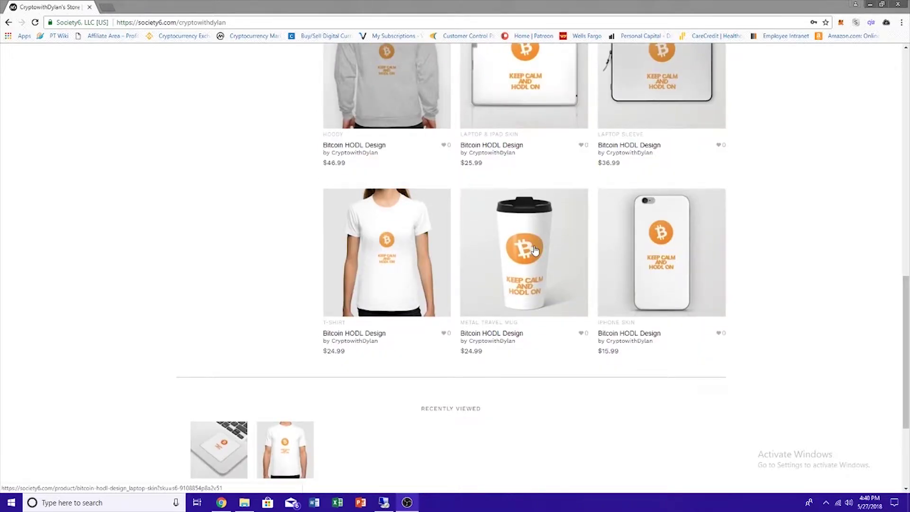
{"action": "scroll", "coordinate": [535, 251], "scroll_direction": "up", "scroll_amount": 12}
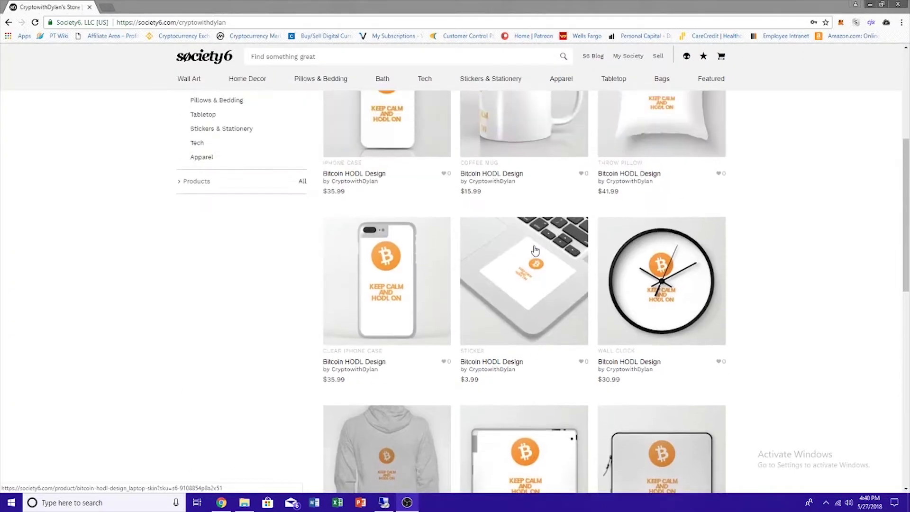
{"action": "scroll", "coordinate": [535, 250], "scroll_direction": "up", "scroll_amount": 2}
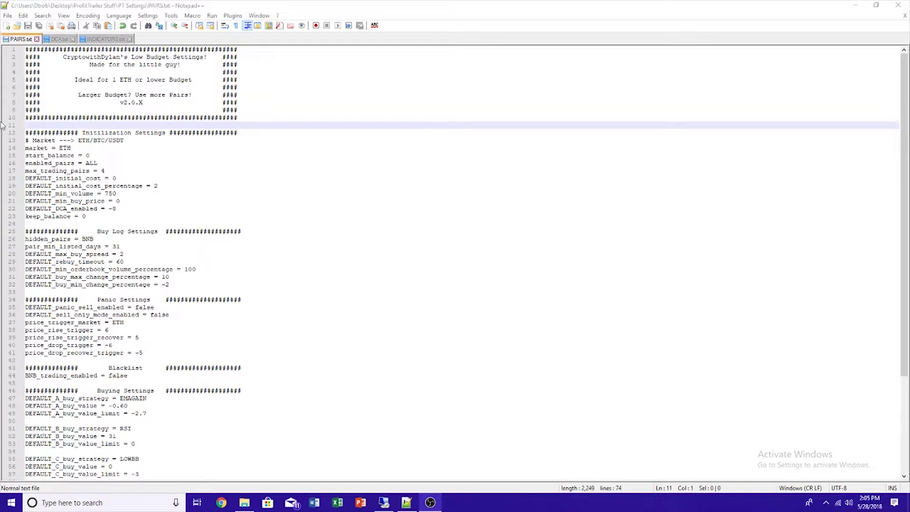
- Insert a blank line after DEFAULT_sell_only_mode_enabled in the Panic Settings section of PAIRS.txt
{"action": "scroll", "coordinate": [189, 152], "scroll_direction": "down", "scroll_amount": 2}
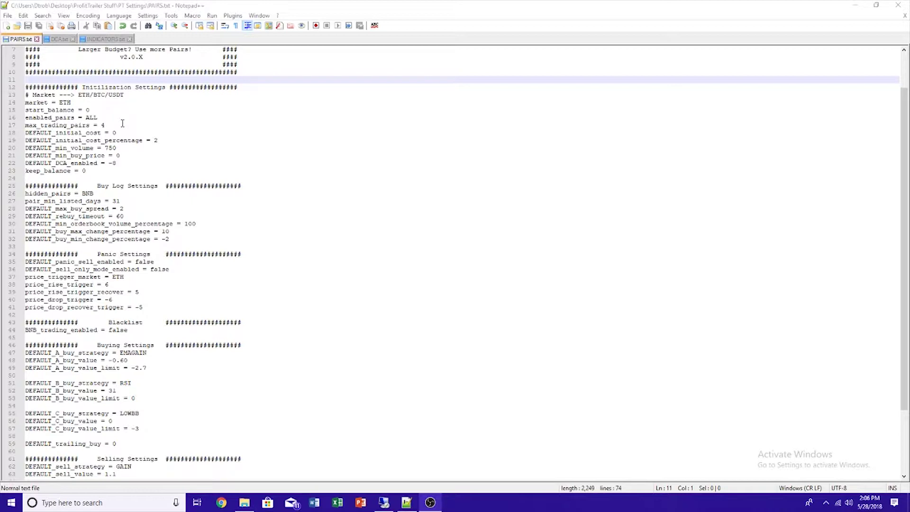
{"action": "scroll", "coordinate": [122, 123], "scroll_direction": "up", "scroll_amount": 1}
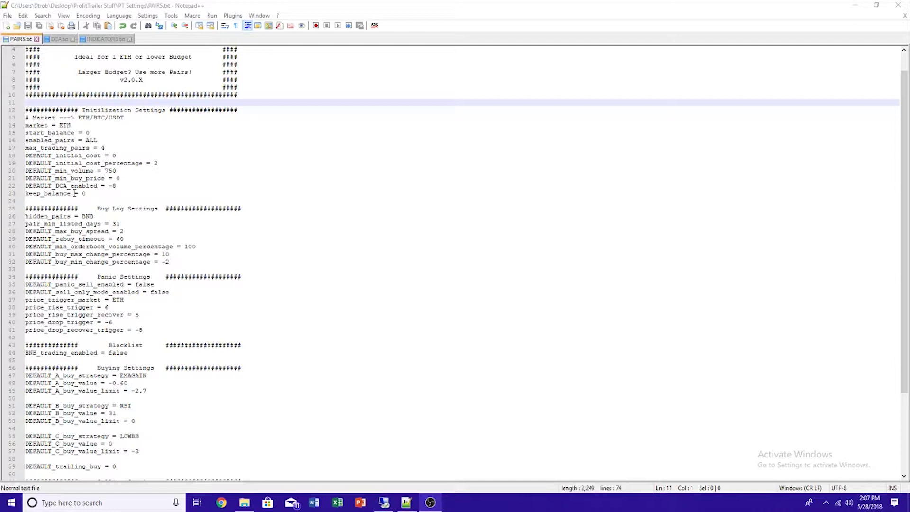
{"action": "scroll", "coordinate": [75, 193], "scroll_direction": "down", "scroll_amount": 3}
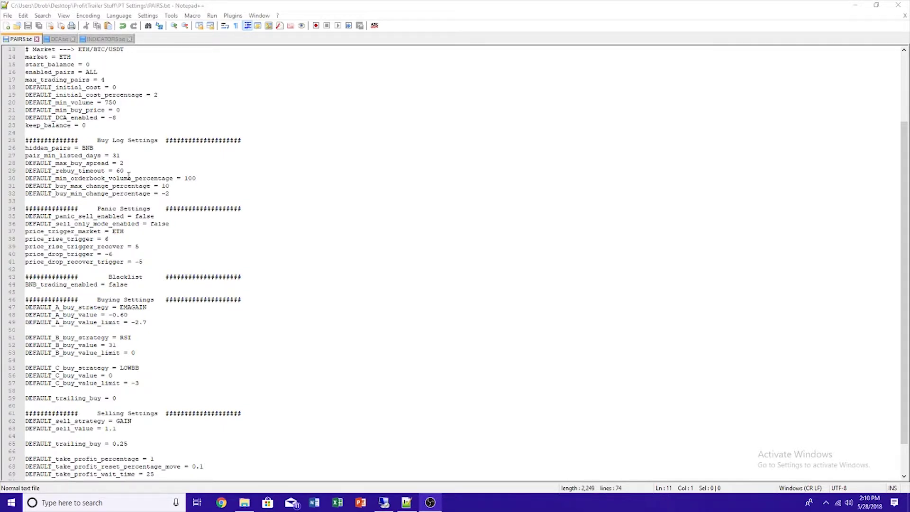
{"action": "scroll", "coordinate": [149, 207], "scroll_direction": "down", "scroll_amount": 2}
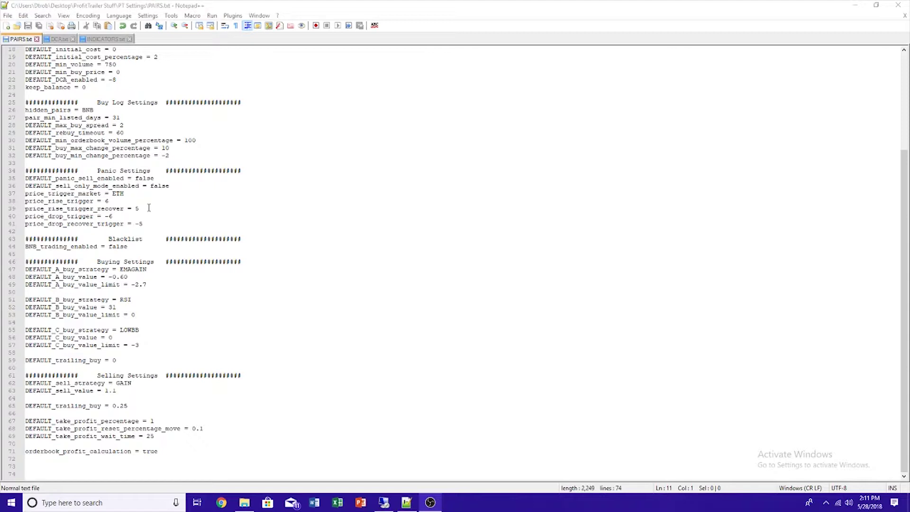
{"action": "left_click", "coordinate": [177, 187]}
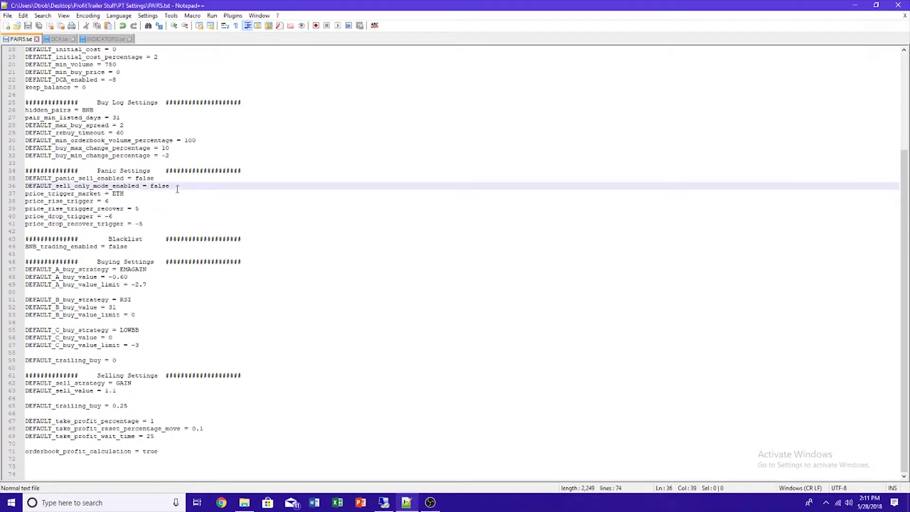
{"action": "key", "text": "Return"}
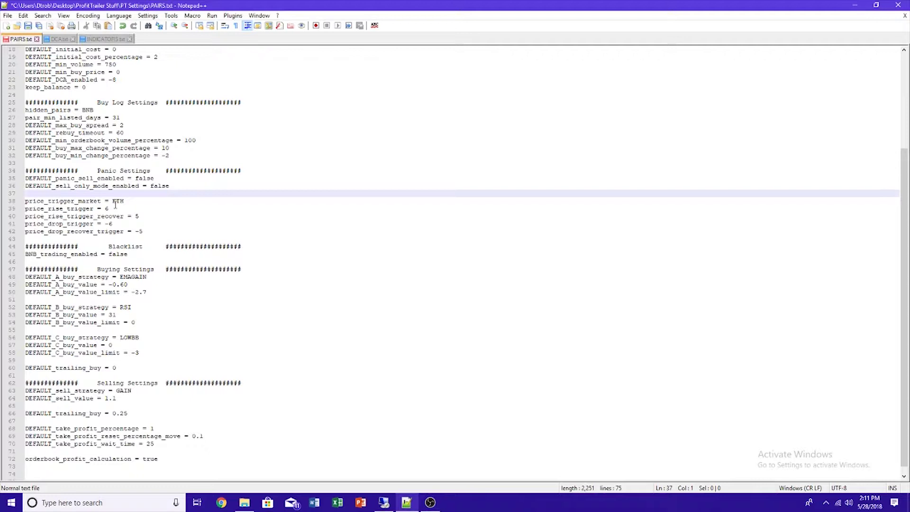
- Review the price trigger market, rise, drop and recover lines under Panic Settings, and save PAIRS.txt
{"action": "left_click_drag", "start_coordinate": [25, 209], "coordinate": [133, 236]}
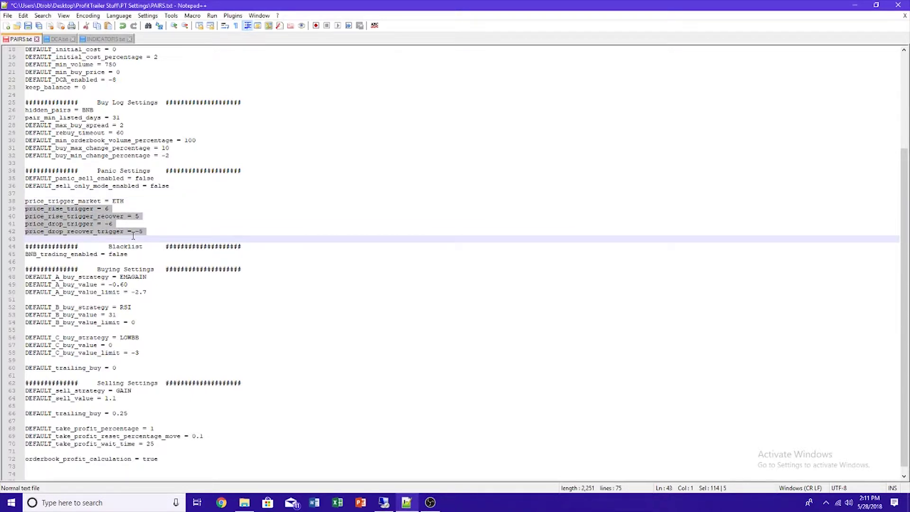
{"action": "left_click", "coordinate": [133, 201]}
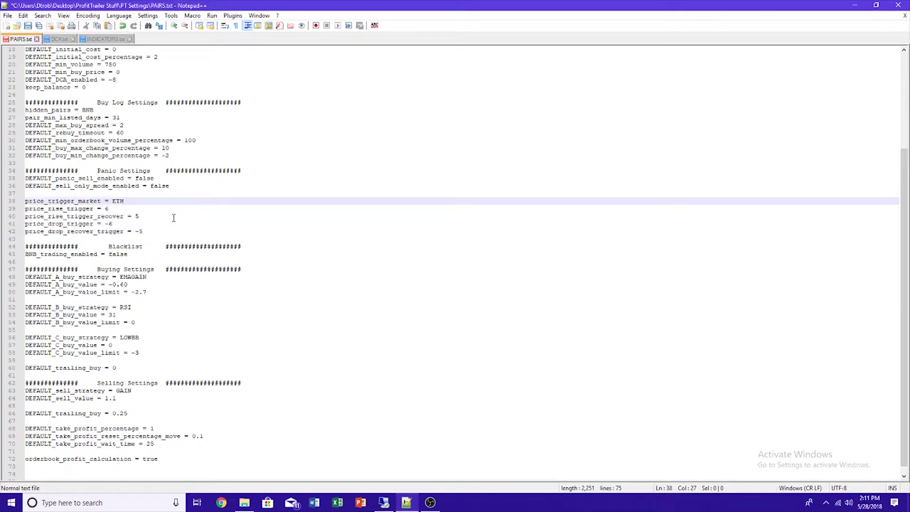
{"action": "left_click", "coordinate": [56, 209]}
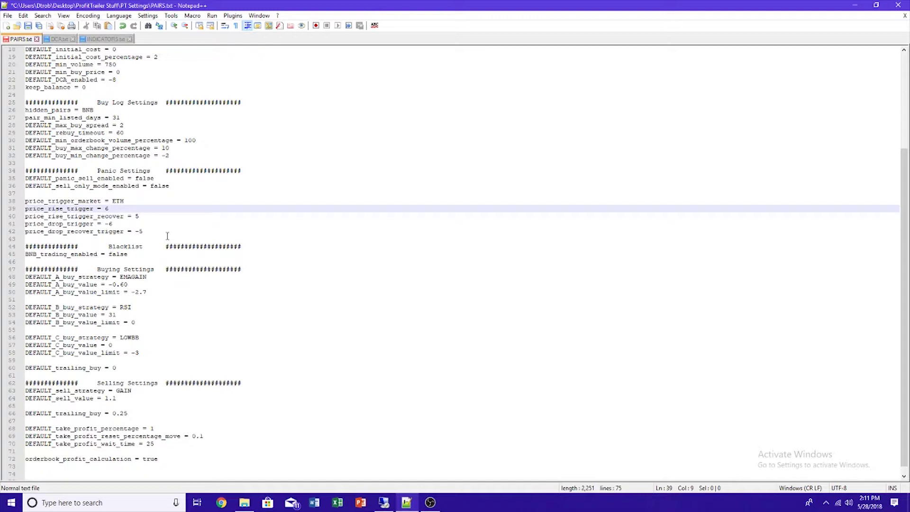
{"action": "left_click", "coordinate": [131, 210]}
{"action": "left_click", "coordinate": [87, 217]}
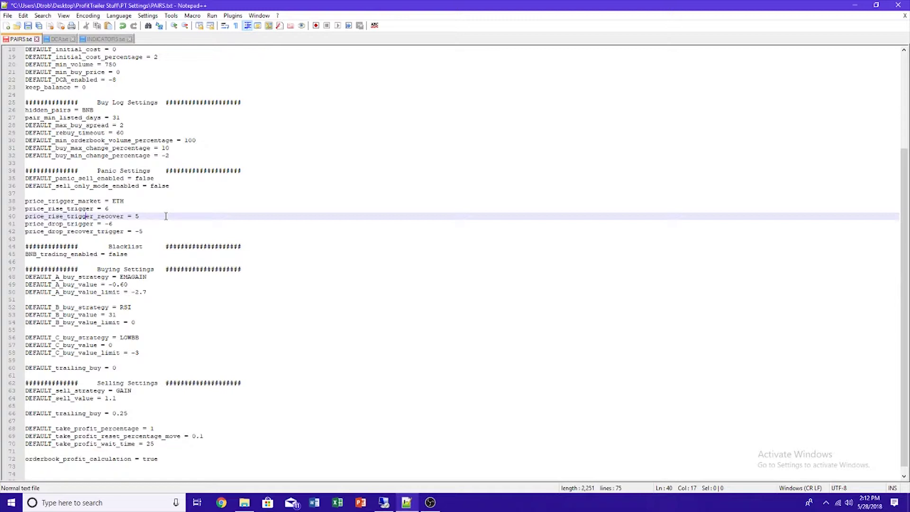
{"action": "left_click", "coordinate": [118, 223]}
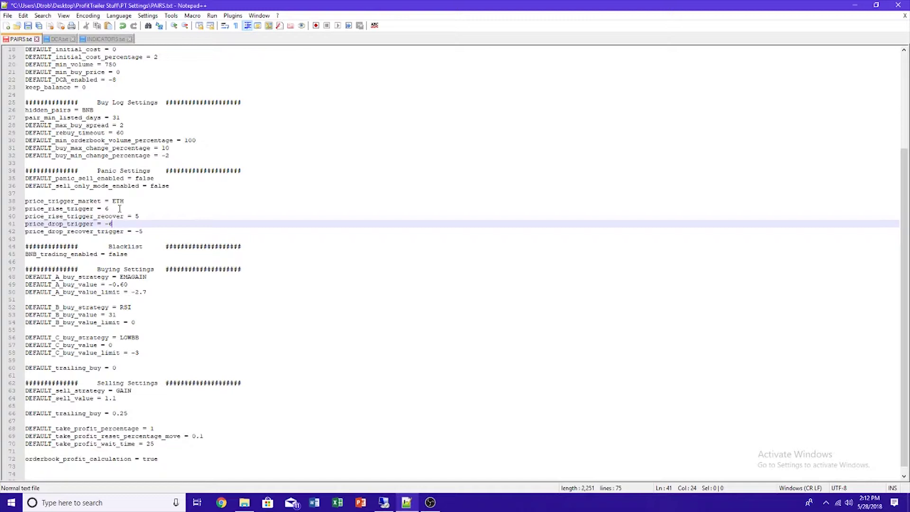
{"action": "left_click", "coordinate": [159, 232]}
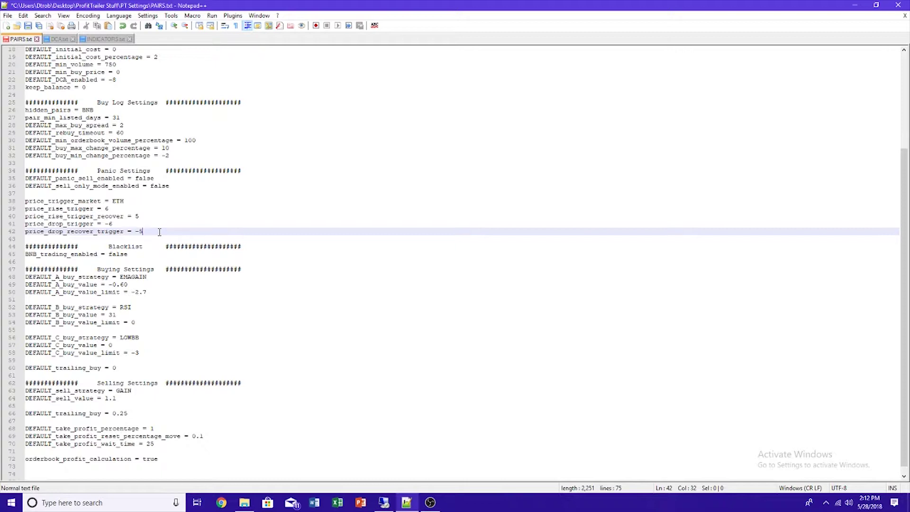
{"action": "scroll", "coordinate": [242, 251], "scroll_direction": "down", "scroll_amount": 1}
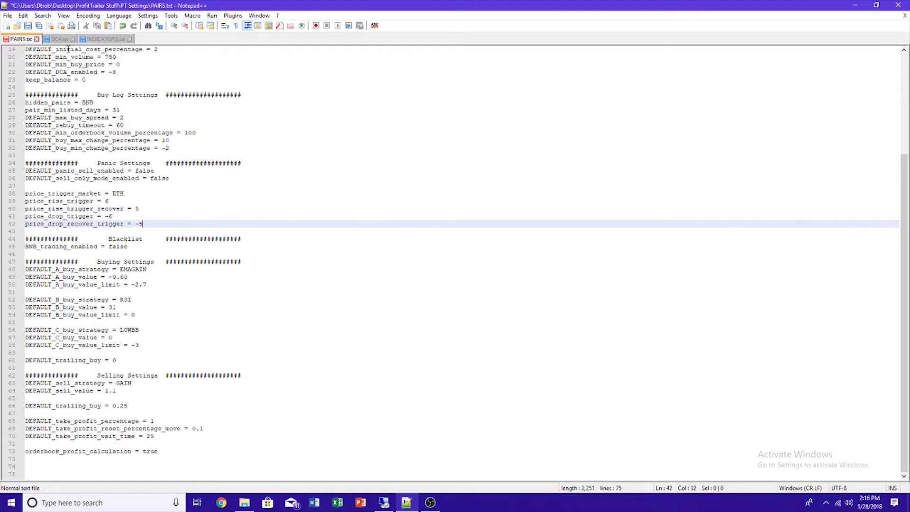
{"action": "left_click", "coordinate": [28, 25]}
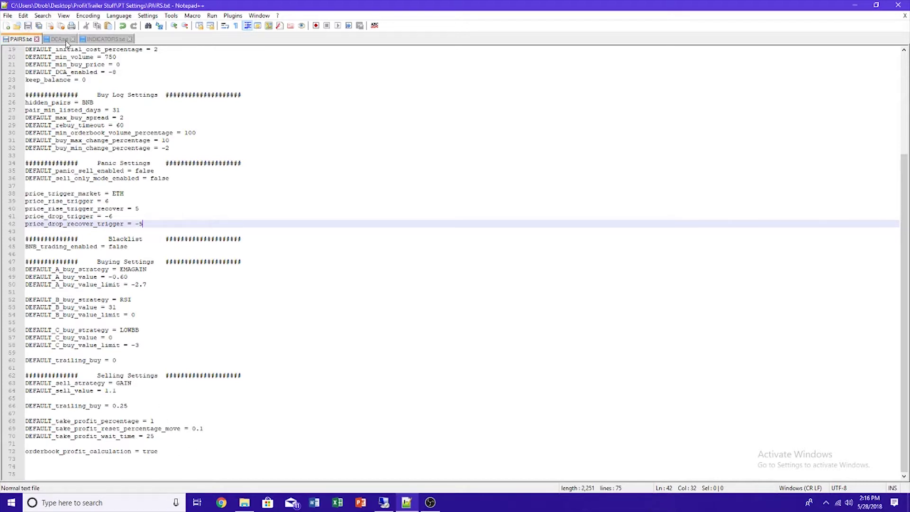
- Delete the DEFAULT_DCA_A_sell_value_2 line from the DCA Selling Settings in DCA.txt and save the file
{"action": "left_click", "coordinate": [58, 40]}
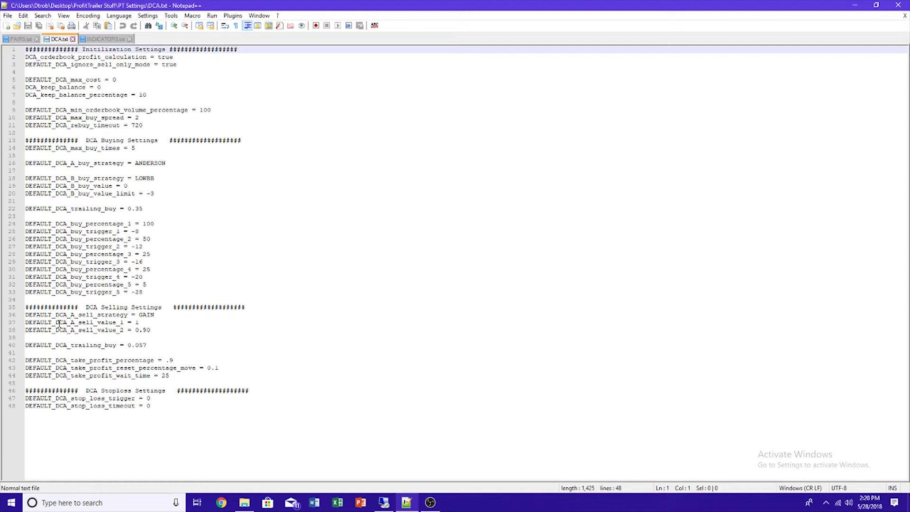
{"action": "left_click_drag", "start_coordinate": [153, 328], "coordinate": [22, 332]}
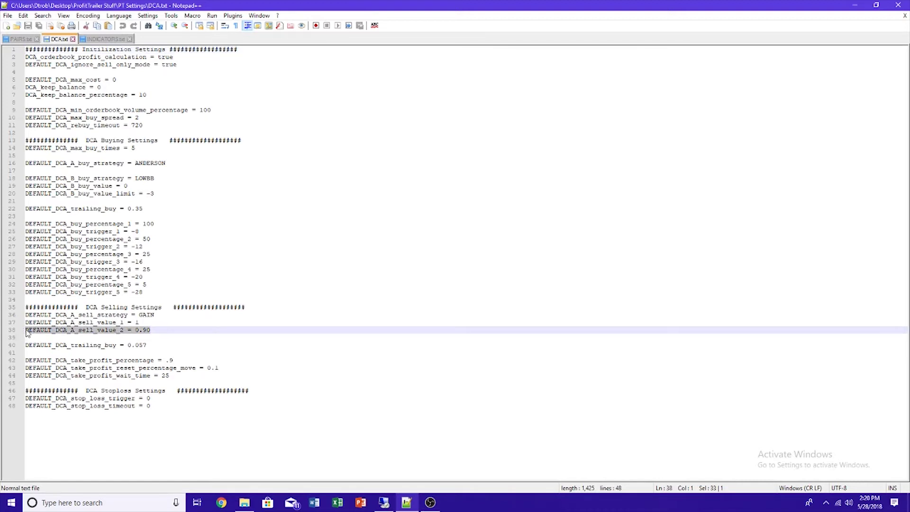
{"action": "key", "text": "Delete"}
{"action": "key", "text": "Delete"}
{"action": "left_click", "coordinate": [28, 25]}
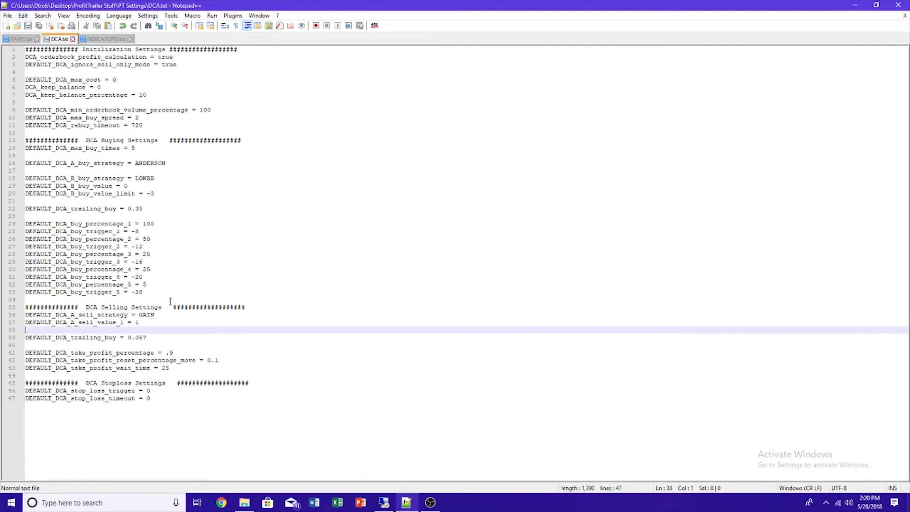
- Rename the DEFAULT_DCA_A_sell_value_1 setting to DEFAULT_DCA_A_sell_value and save DCA.txt
{"action": "left_click", "coordinate": [124, 323]}
{"action": "key", "text": "BackSpace"}
{"action": "key", "text": "BackSpace"}
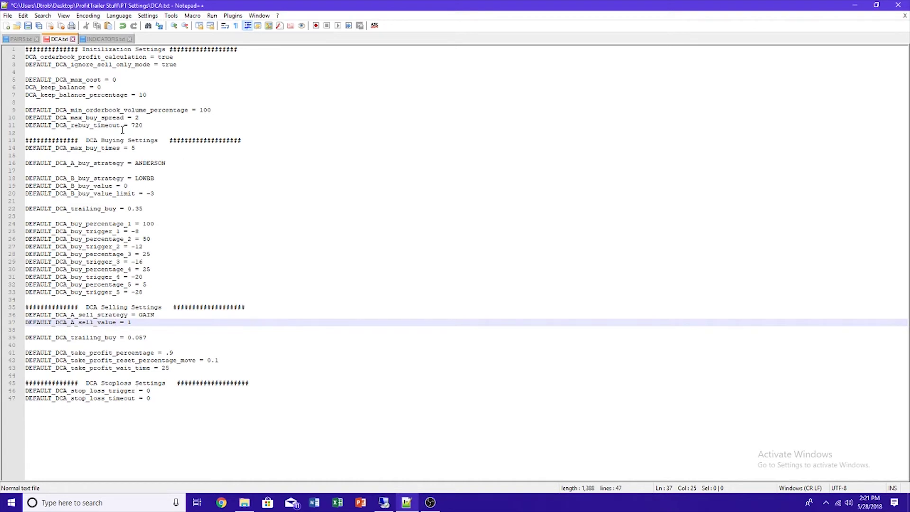
{"action": "key", "text": "ctrl+s"}
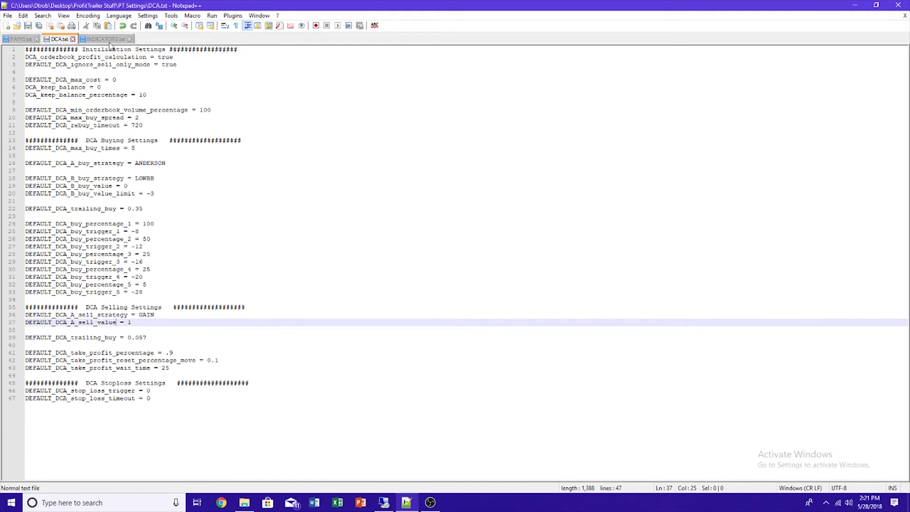
- Close DCA.txt while viewing the settings in INDICATORS.txt, and switch back to PAIRS.txt
{"action": "left_click", "coordinate": [117, 40]}
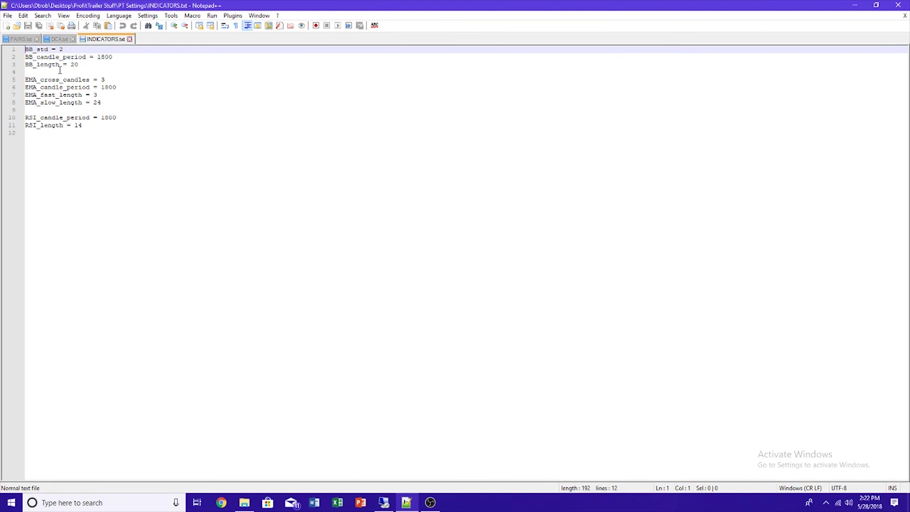
{"action": "left_click", "coordinate": [72, 39]}
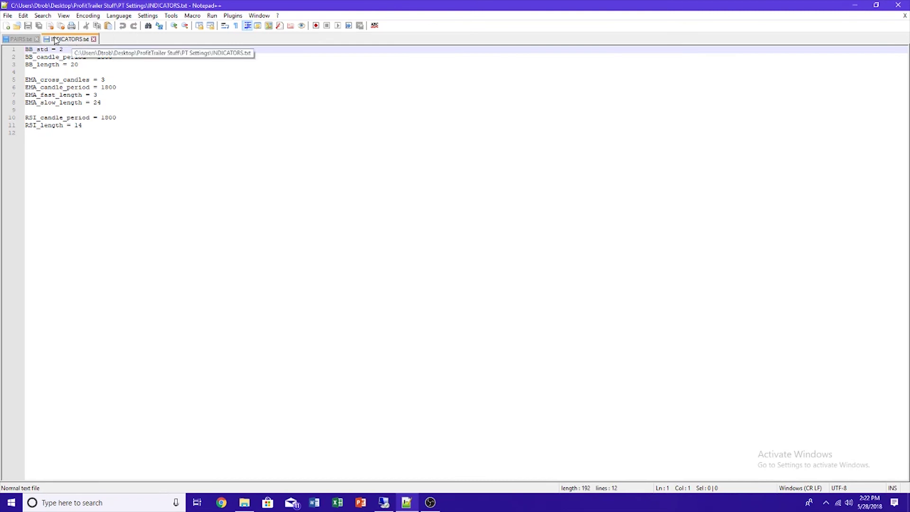
{"action": "left_click", "coordinate": [14, 40]}
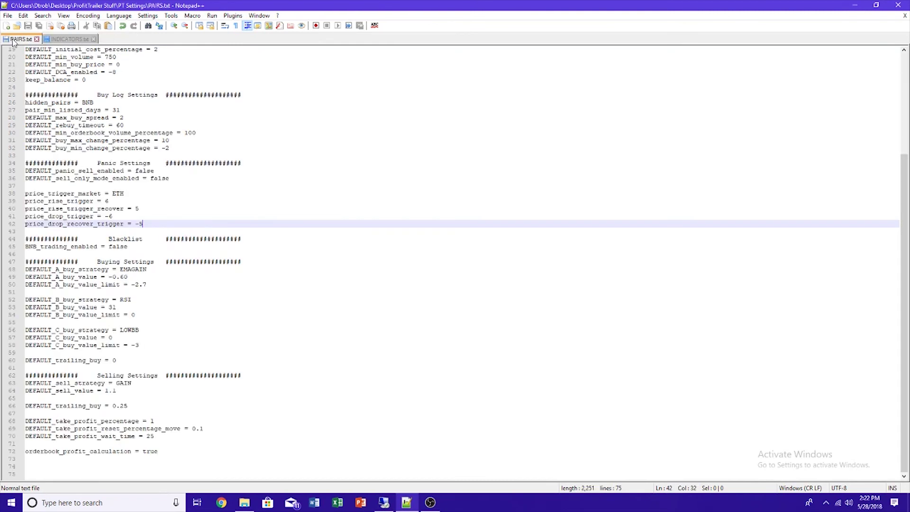